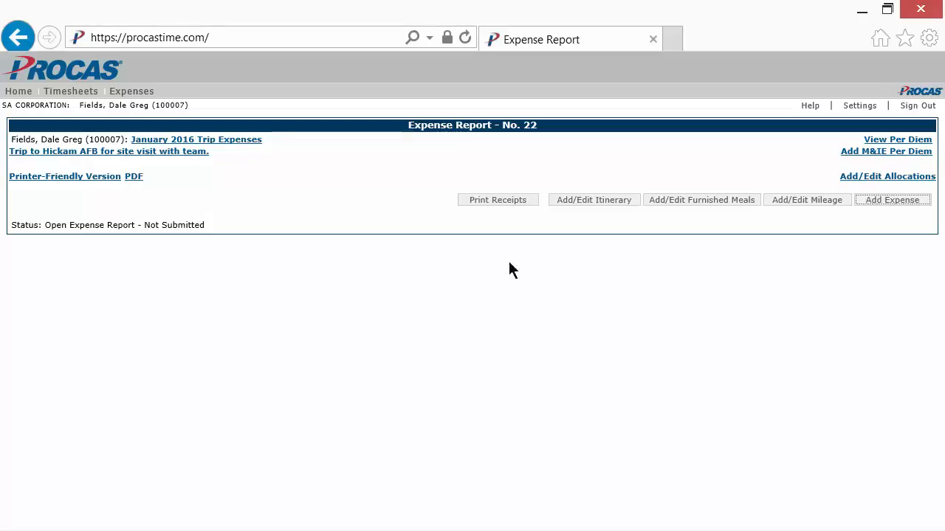
Step: Start adding itinerary locations, look up "san diego" in the Continental United States, and use the San Diego, California entry
left_click(602, 201)
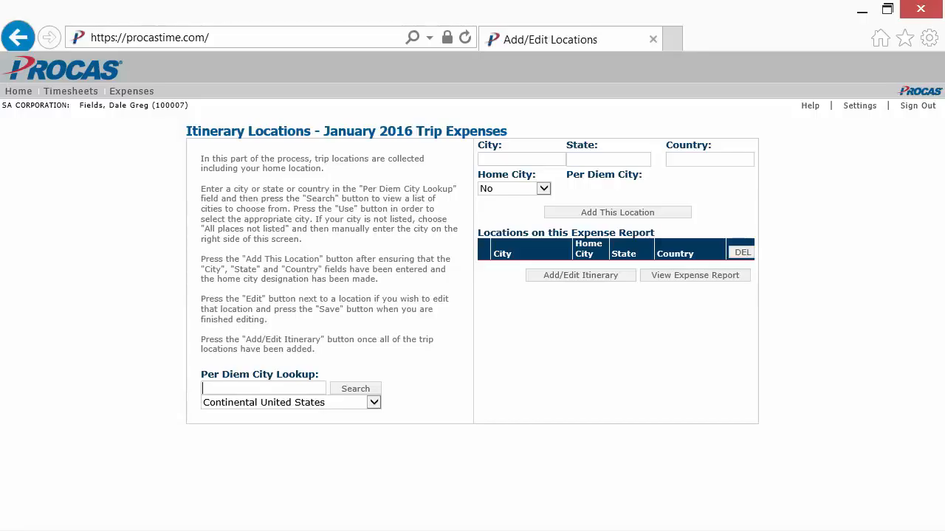
type("san diego")
left_click(375, 402)
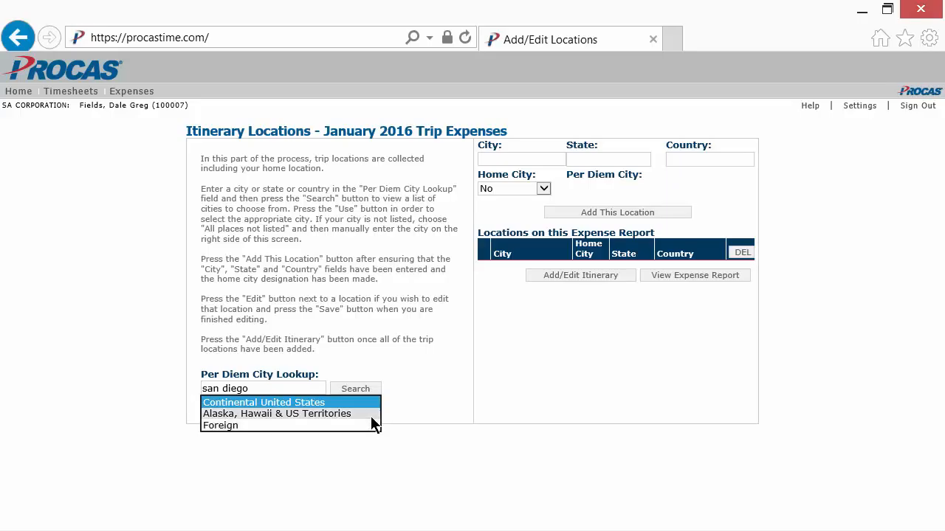
left_click(374, 403)
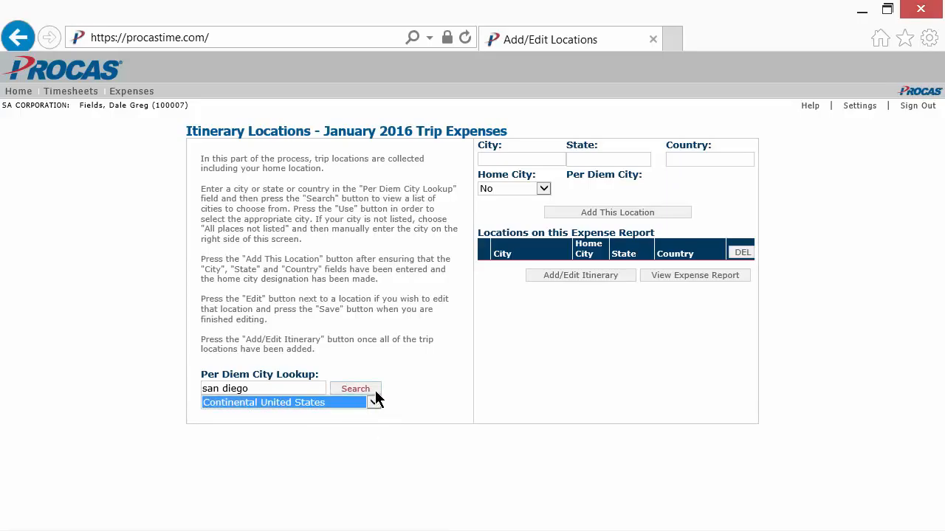
left_click(375, 390)
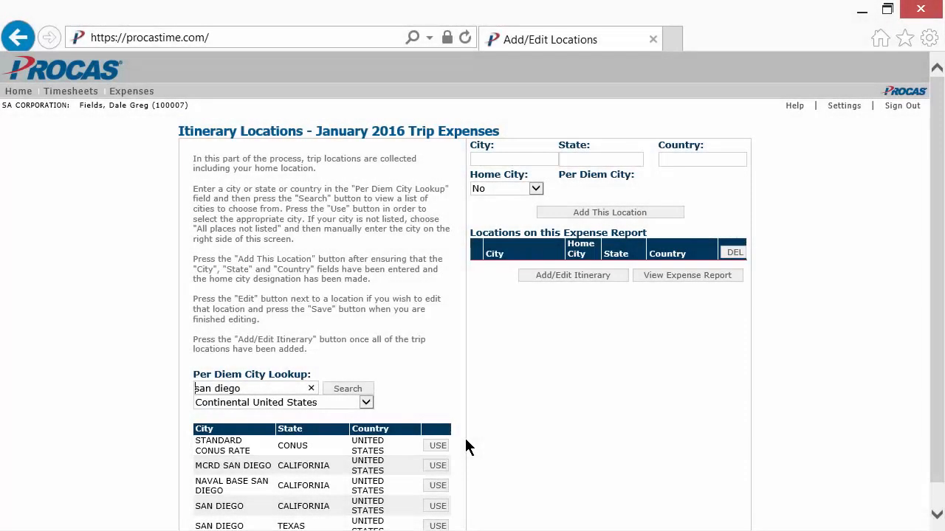
left_click(437, 507)
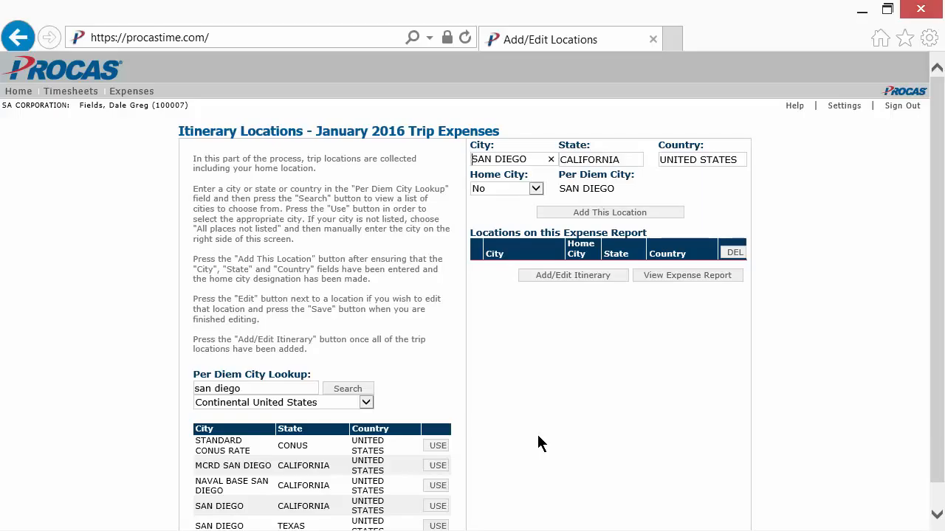
Step: Mark San Diego as the home city and add it to the expense report's locations
left_click(535, 190)
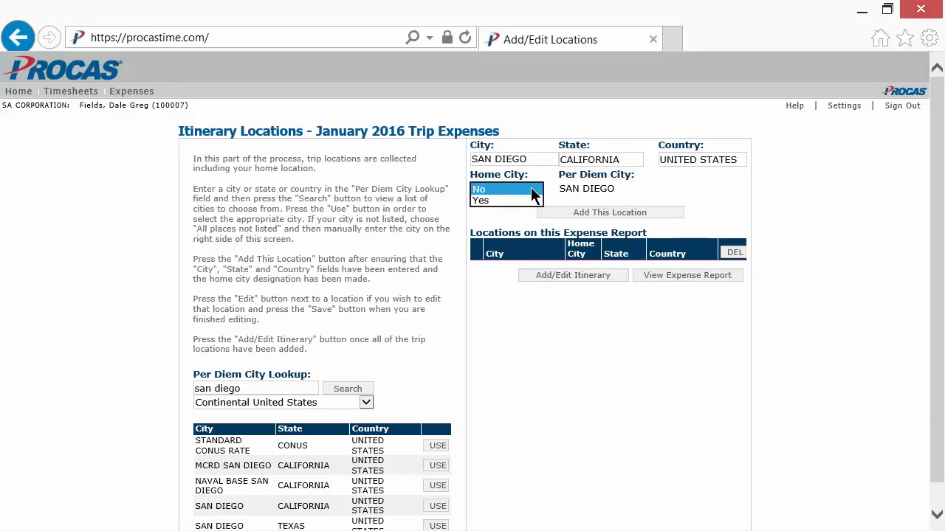
left_click(523, 199)
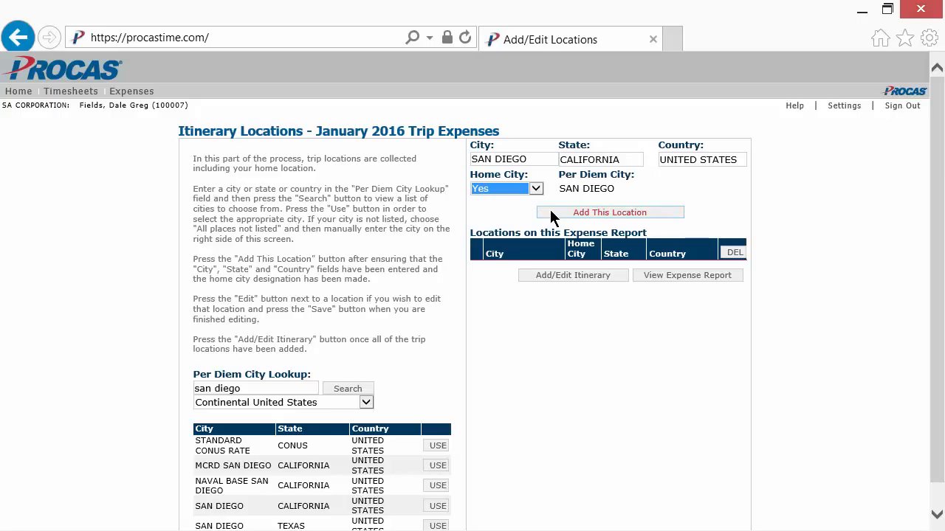
left_click(550, 210)
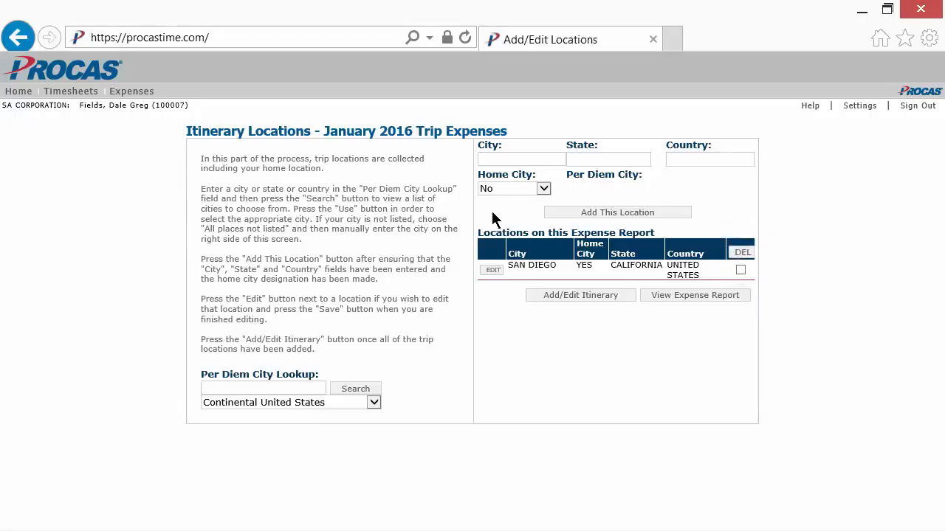
Step: Look up "honolulu" under Alaska, Hawaii & US Territories and use the Honolulu, Hawaii per diem entry
type("honolulu")
left_click(373, 402)
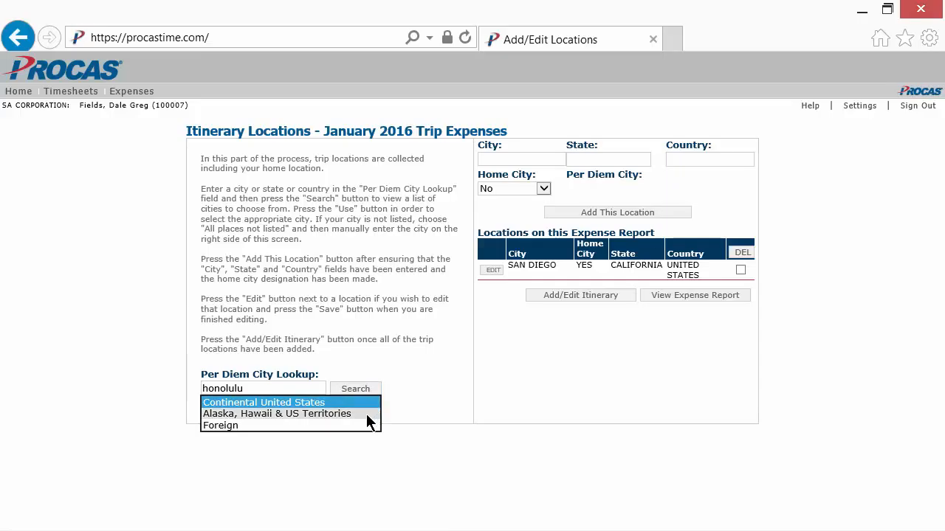
left_click(366, 414)
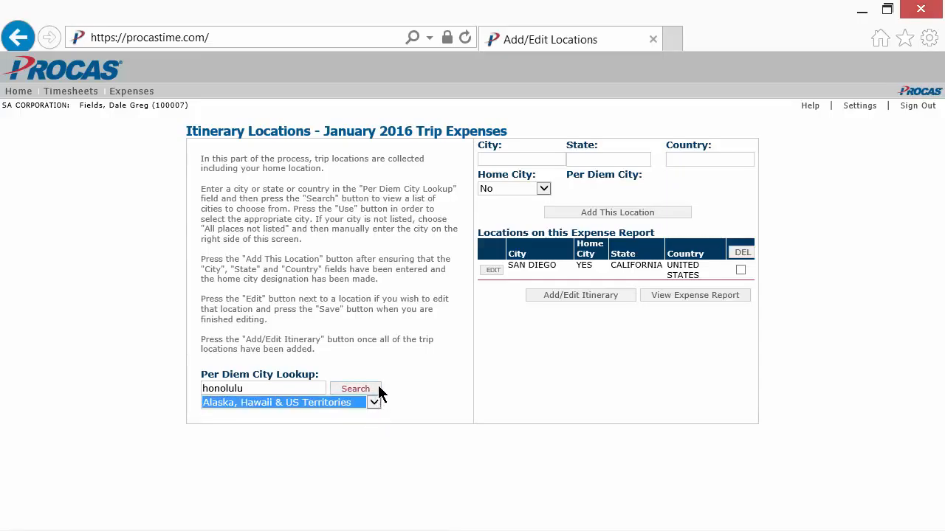
left_click(377, 388)
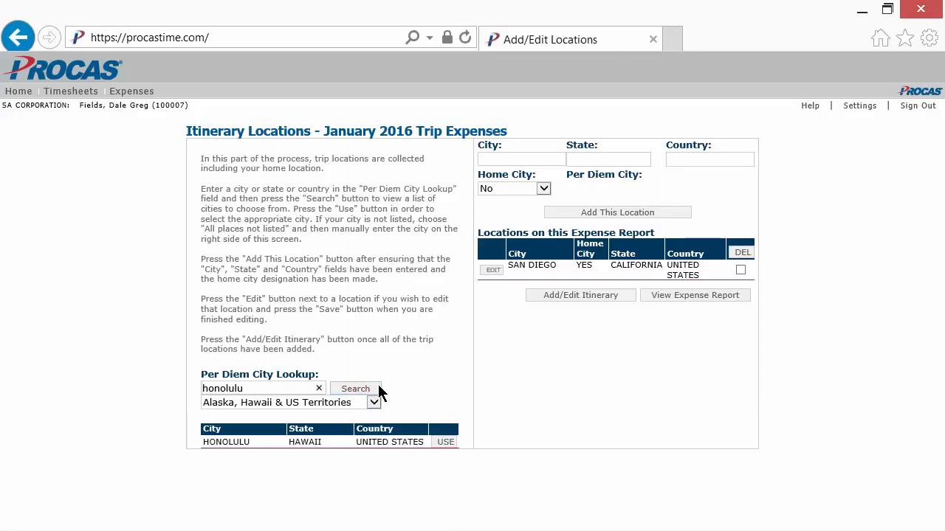
left_click(447, 443)
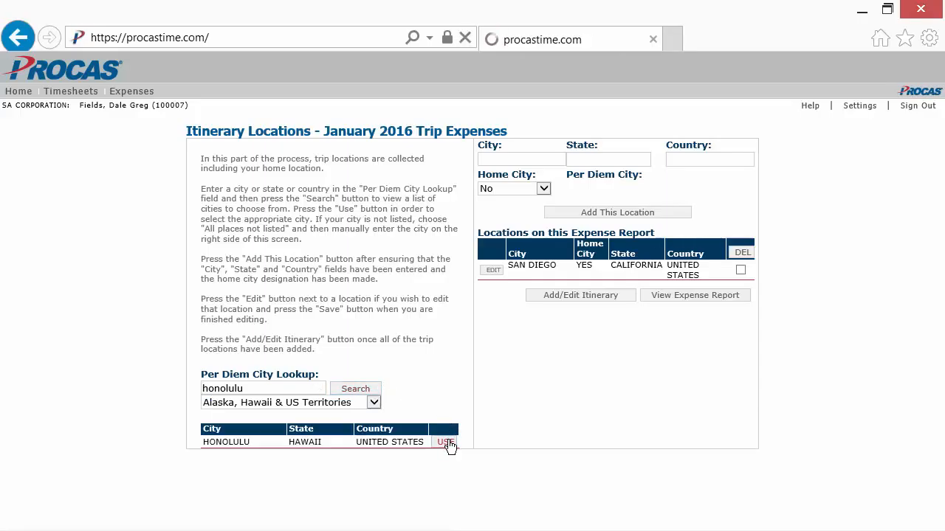
Step: Keep the home city option at No for Honolulu and add it to the expense report's locations
left_click(542, 189)
left_click(543, 190)
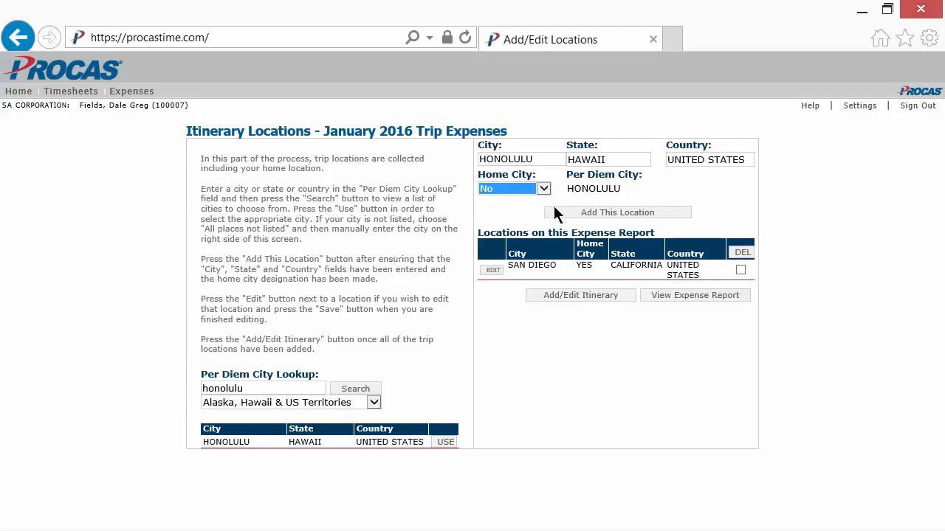
left_click(555, 216)
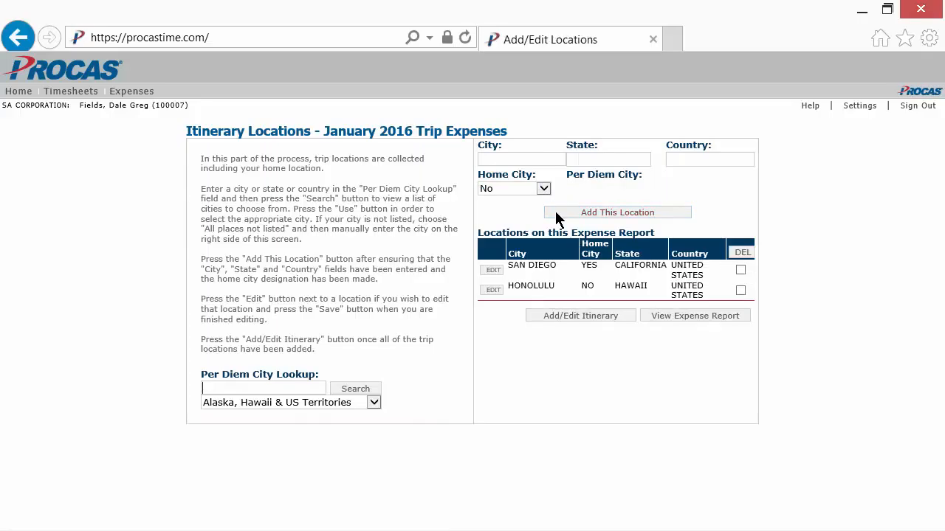
Step: Begin the trip itinerary with San Diego California as the first leg's departure city, dated January 4, 2016
left_click(580, 318)
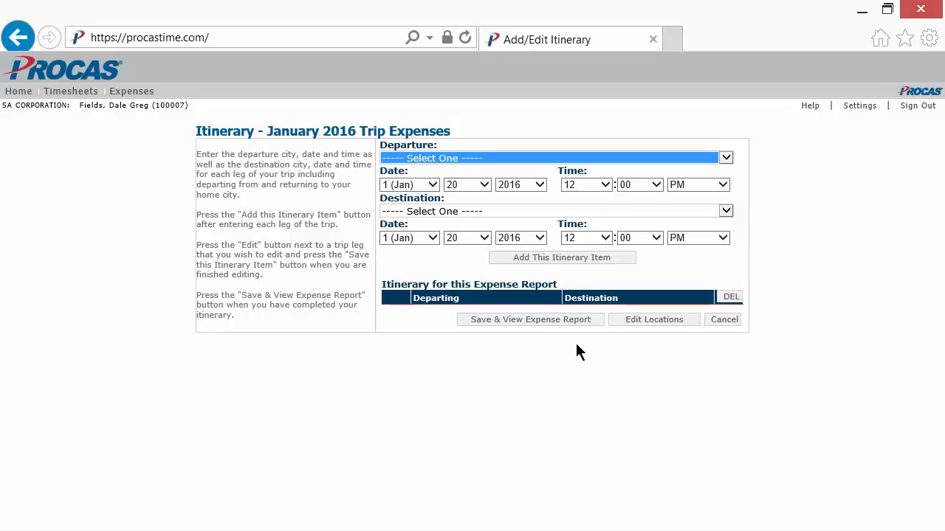
left_click(726, 158)
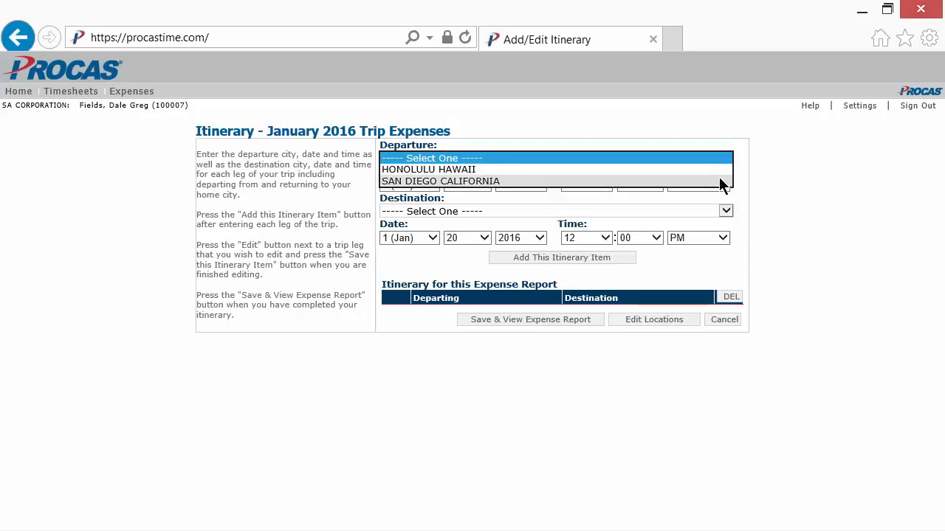
left_click(718, 181)
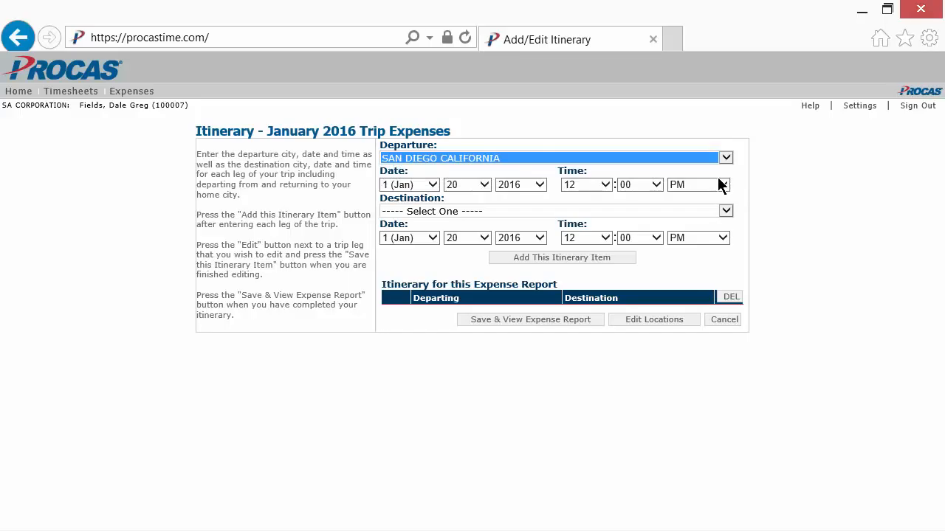
left_click(431, 185)
left_click(434, 185)
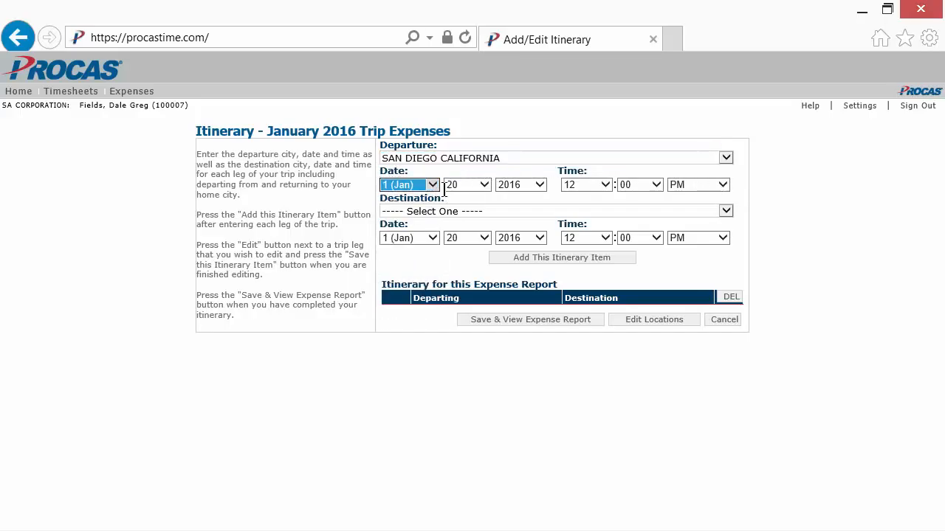
left_click(485, 185)
left_click(461, 34)
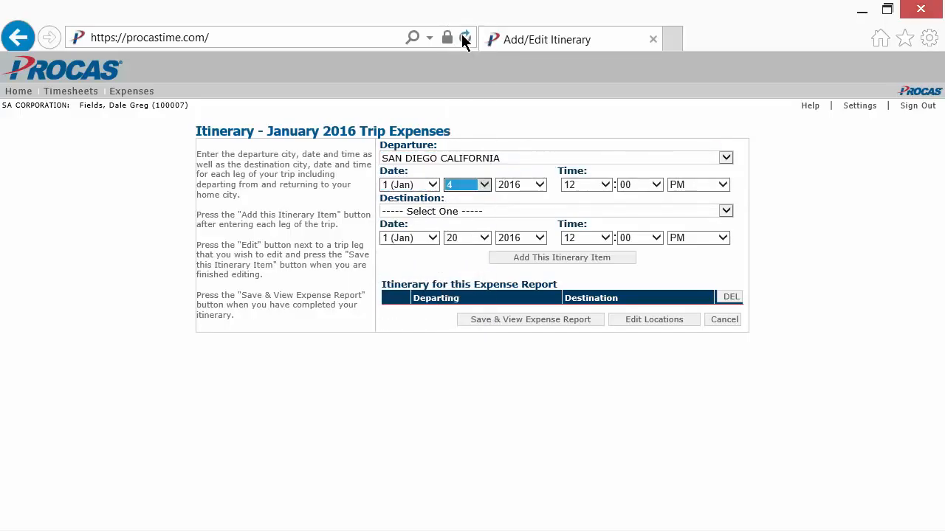
left_click(541, 184)
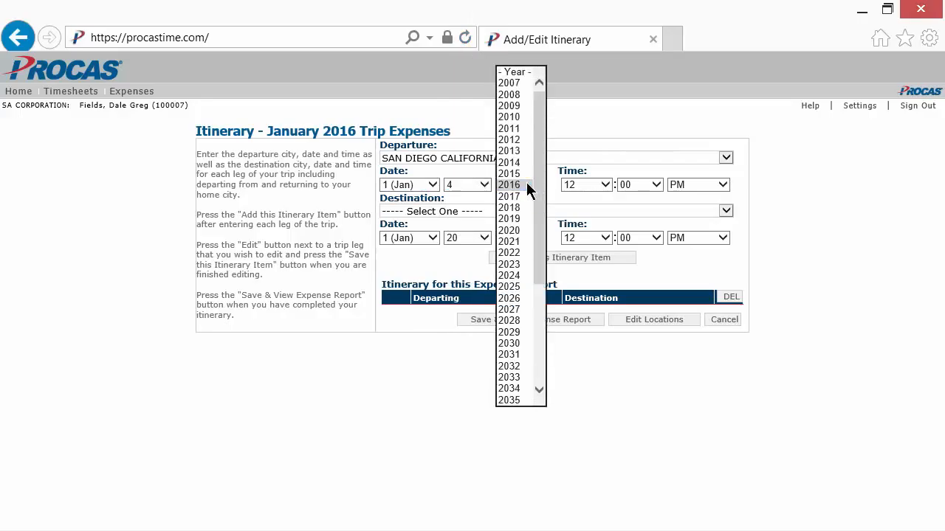
left_click(529, 185)
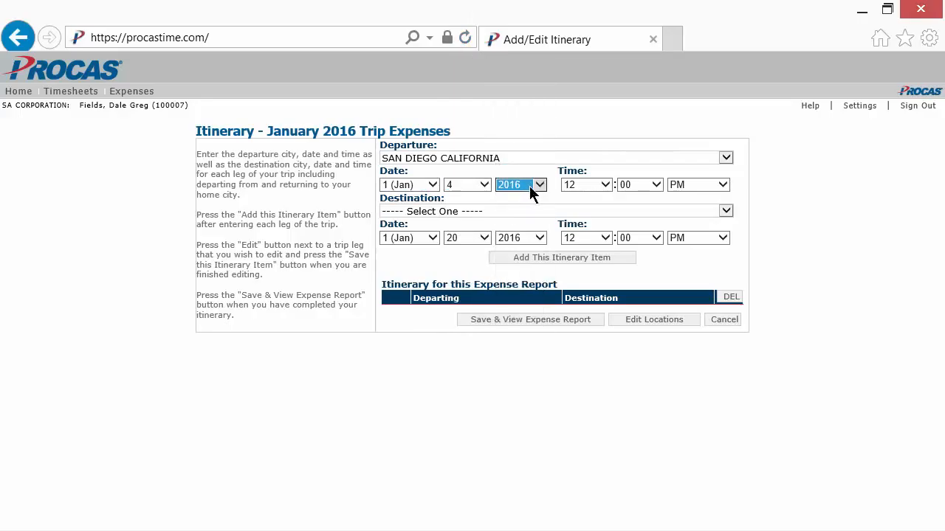
Step: Set the first leg's departure time to 5:20 AM
left_click(605, 185)
left_click(588, 106)
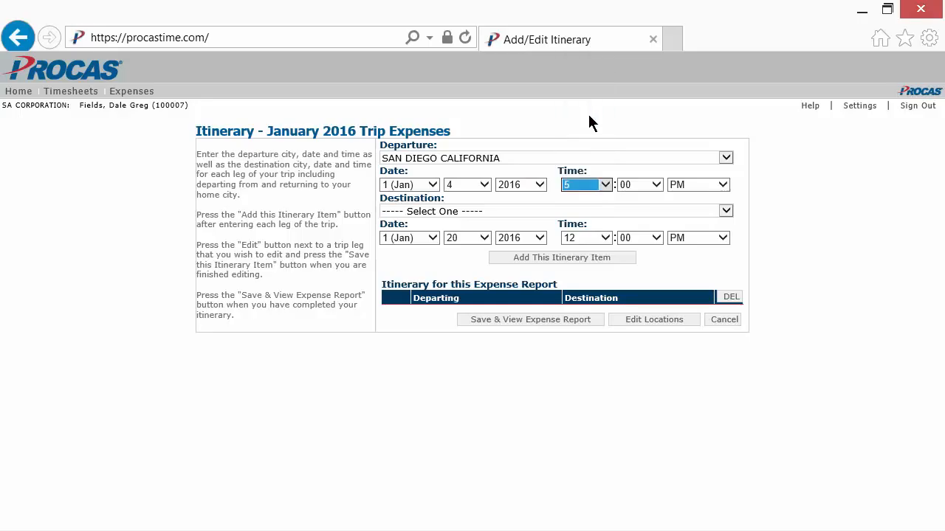
left_click(654, 185)
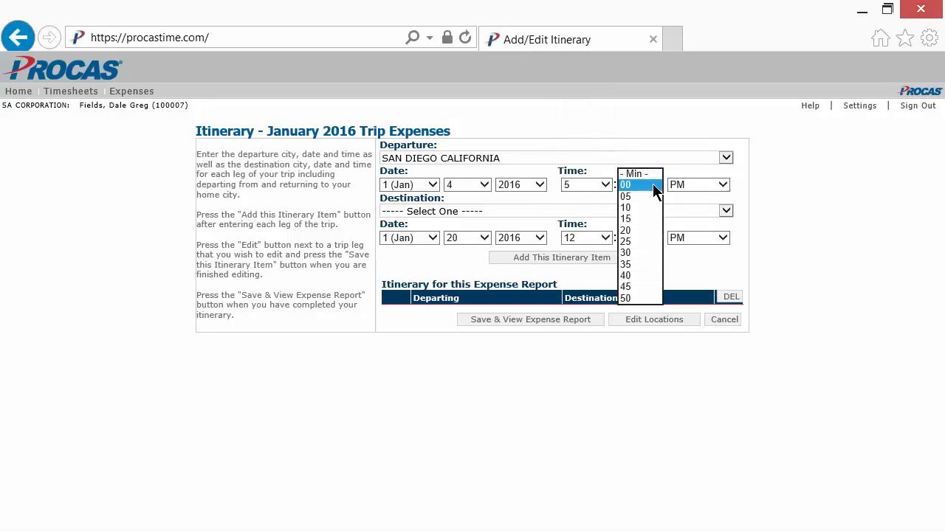
left_click(640, 229)
left_click(724, 190)
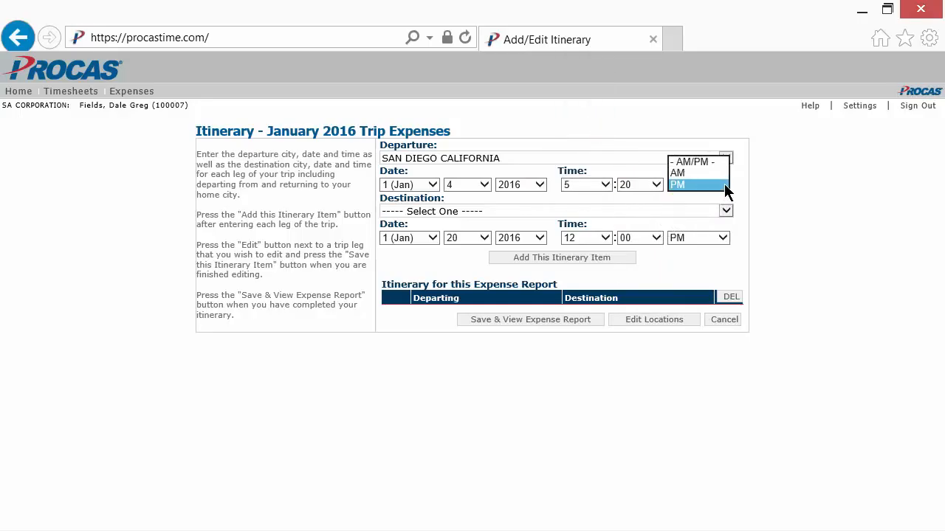
left_click(701, 171)
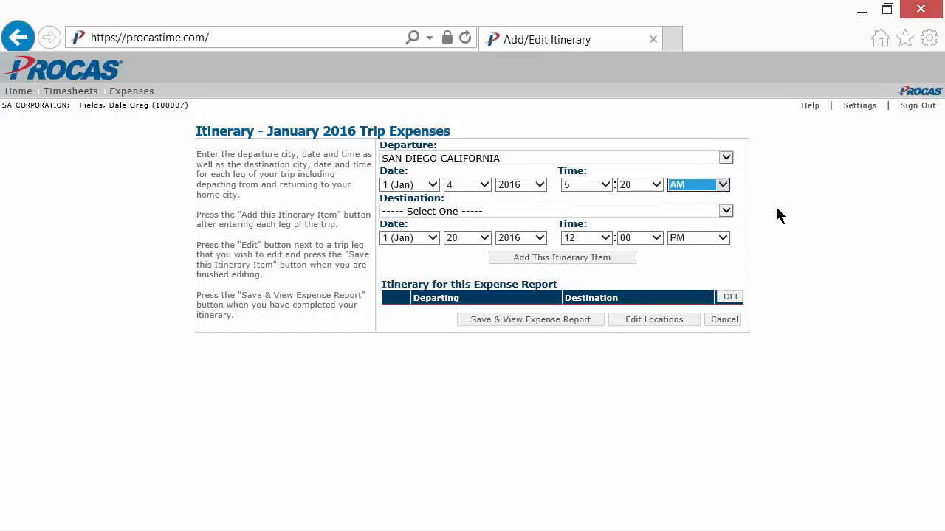
Step: Set the destination to Honolulu Hawaii with January 4 as the arrival day, and add the outbound leg to the itinerary
left_click(727, 211)
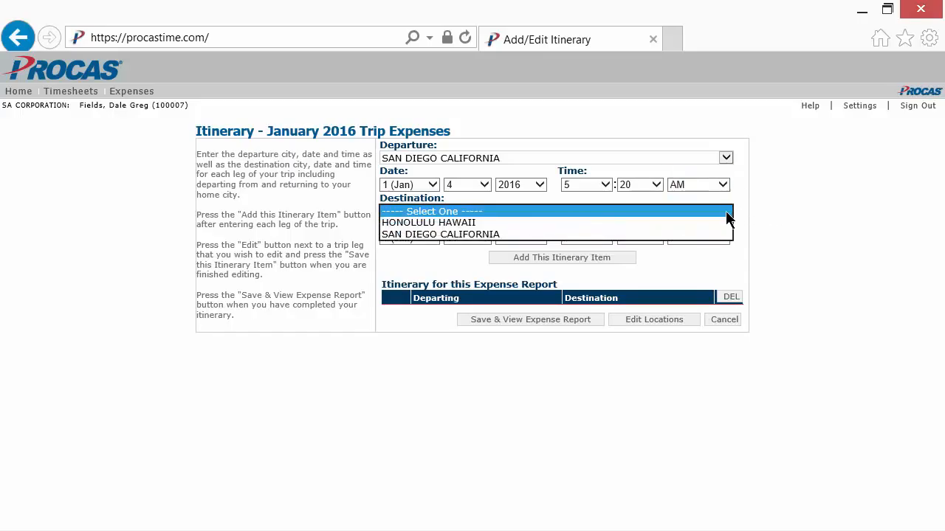
left_click(716, 222)
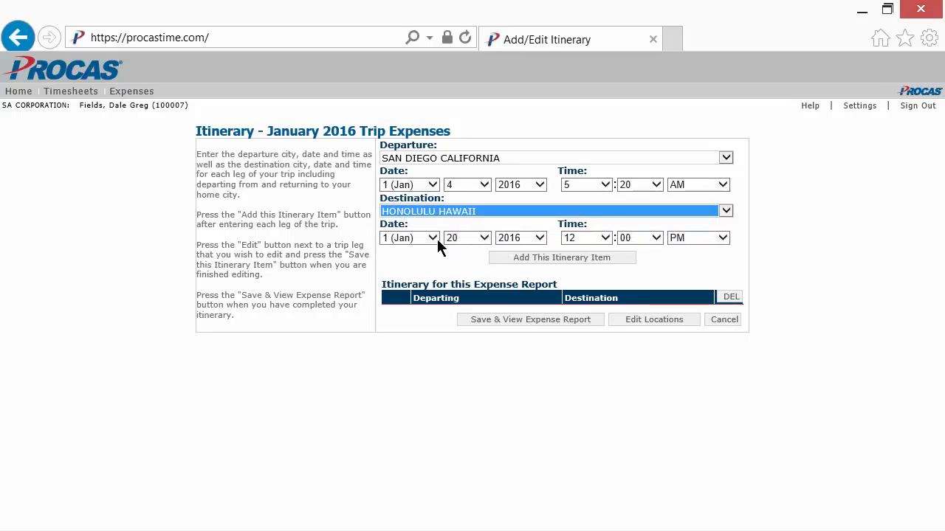
left_click(487, 238)
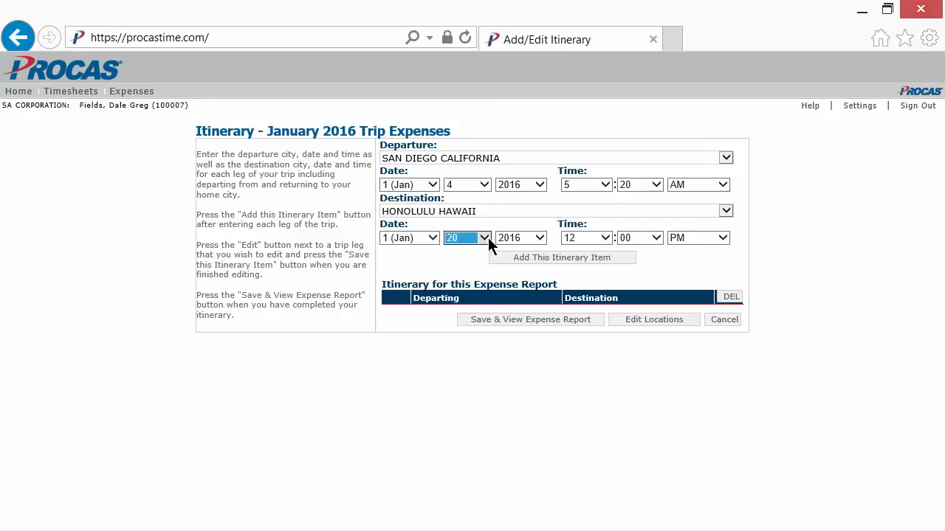
left_click(458, 58)
left_click(557, 259)
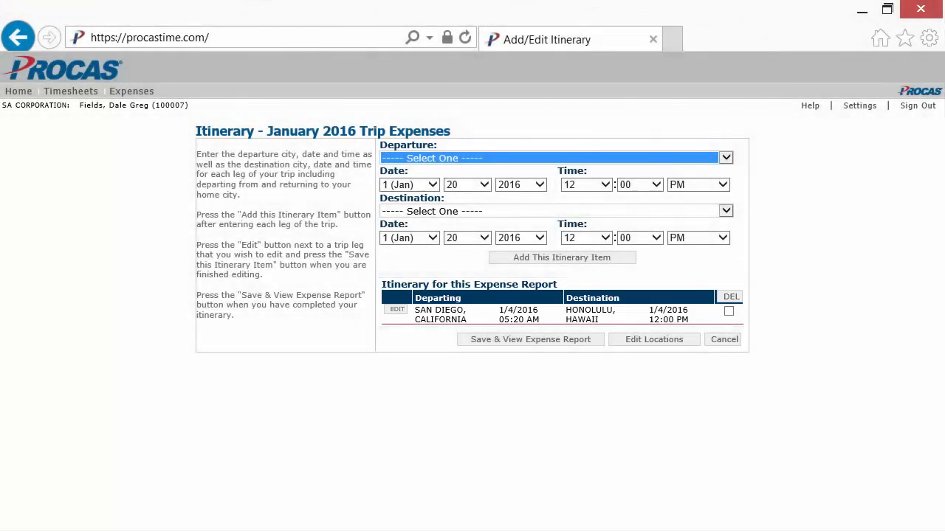
Step: Set the return leg's departure to Honolulu Hawaii on January 7, 2016 at 7:00 AM
key("h")
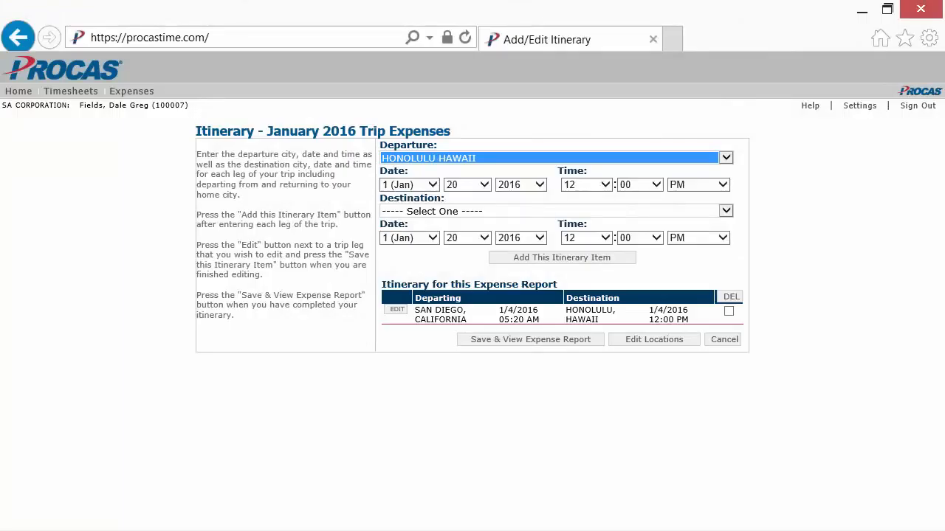
key("Tab")
key("Tab")
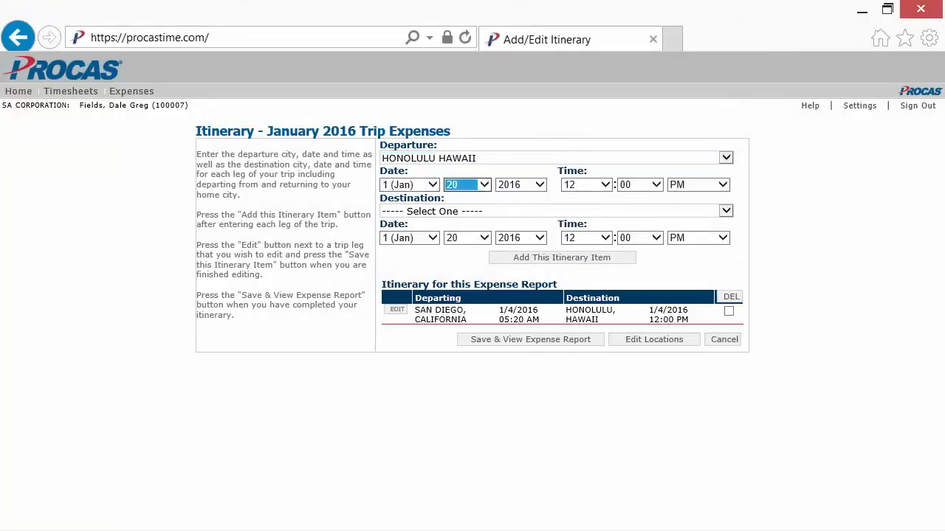
key("7")
key("Tab")
Step: Set the return leg's destination to San Diego California with an arrival date of January 7, 2016
key("Tab")
key("7")
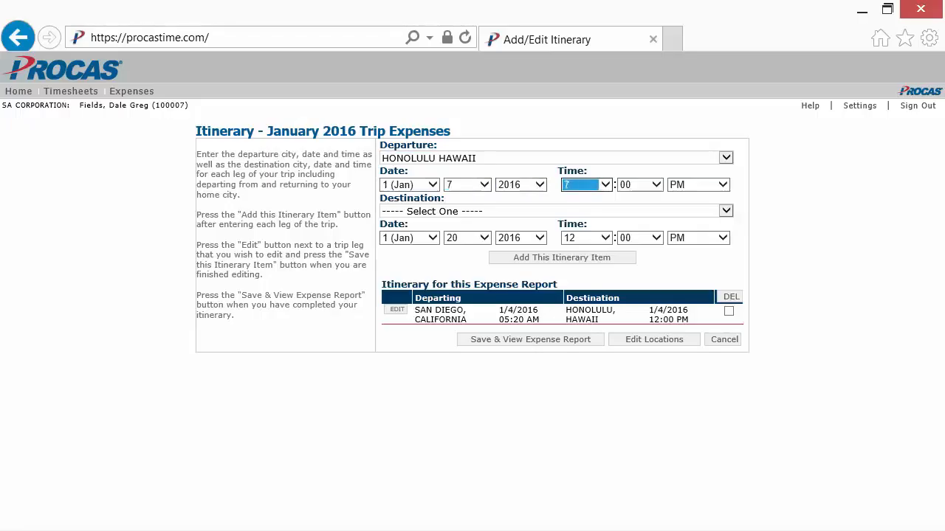
key("Tab")
key("Tab")
key("a")
key("Tab")
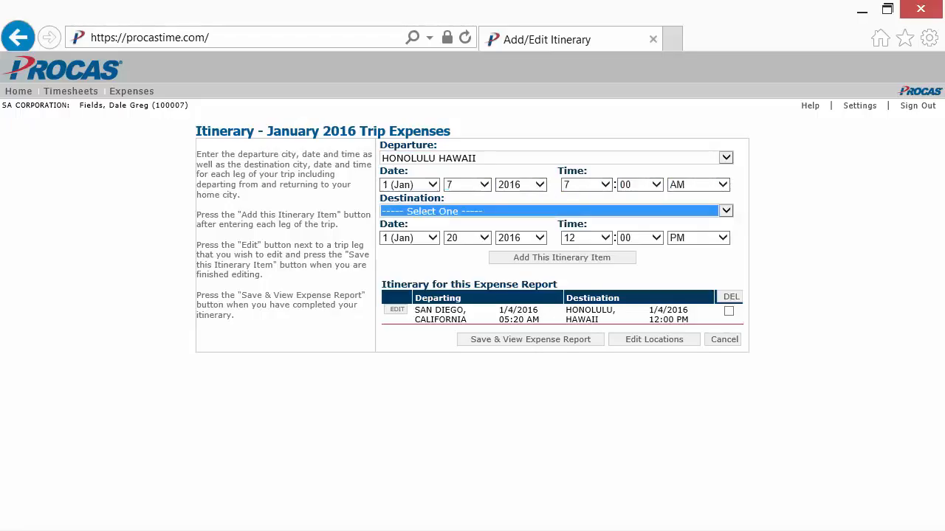
key("s")
key("Tab")
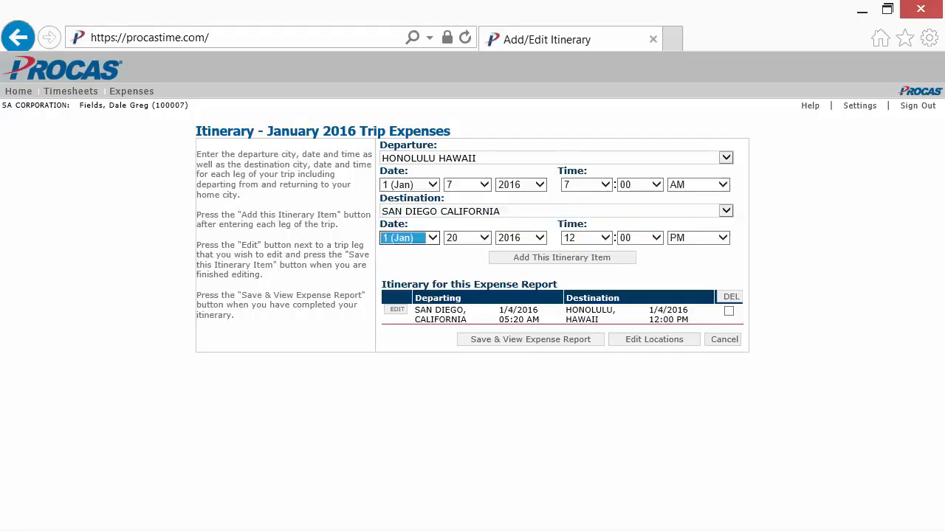
key("Tab")
key("7")
key("Tab")
key("Tab")
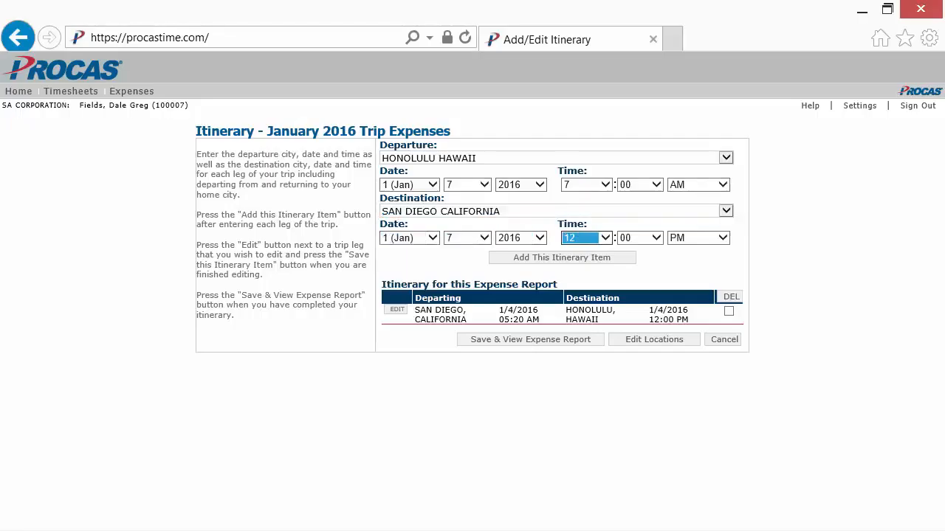
Step: Add the return leg with a 3:00 PM arrival and save the itinerary to the expense report
key("3")
key("Tab")
key("Tab")
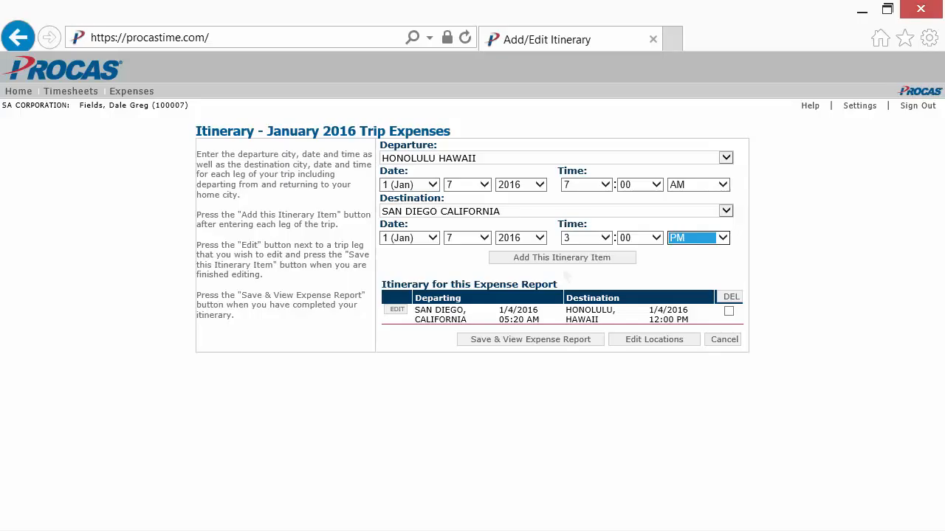
left_click(627, 260)
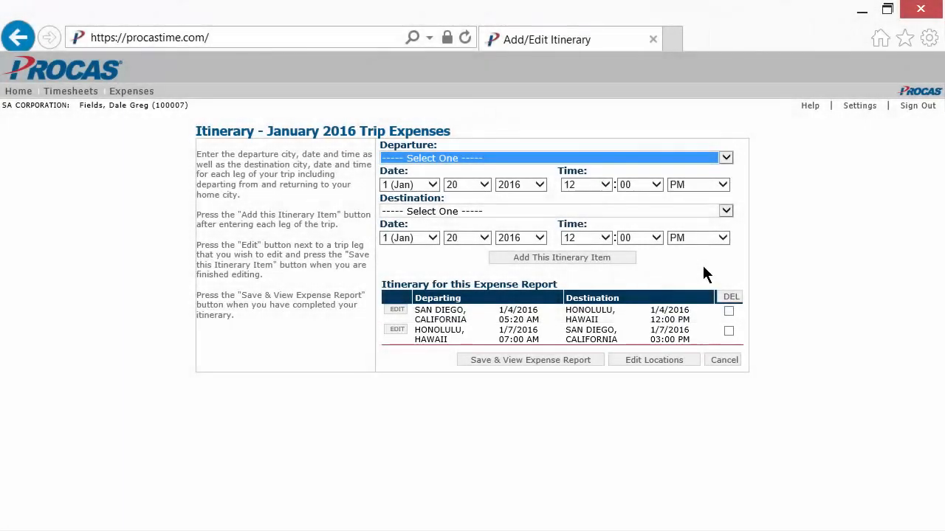
left_click(588, 367)
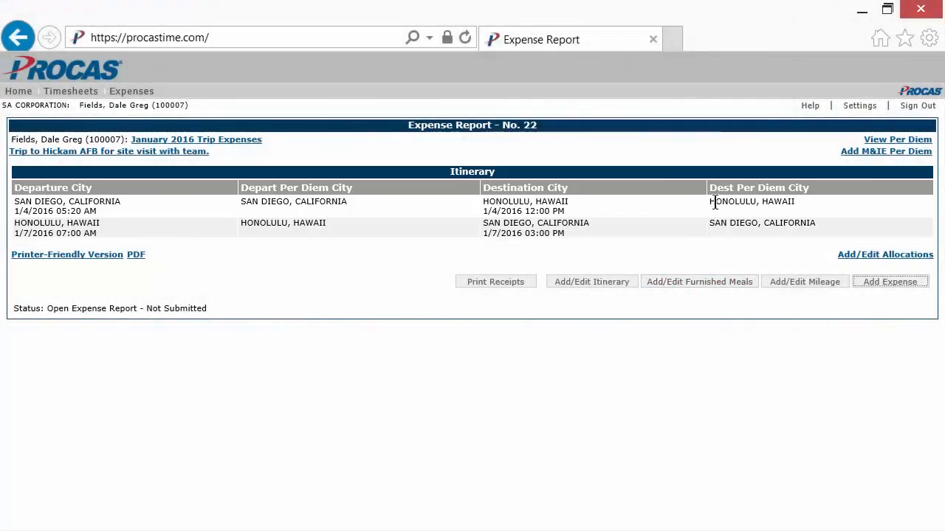
Step: Review the per diem list for the trip dates and go back to the expense report
left_click(869, 142)
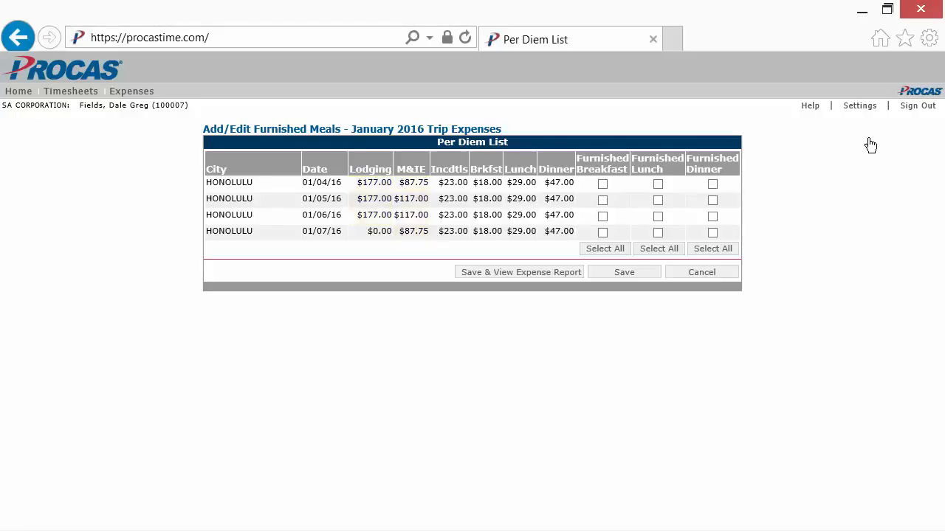
left_click(548, 279)
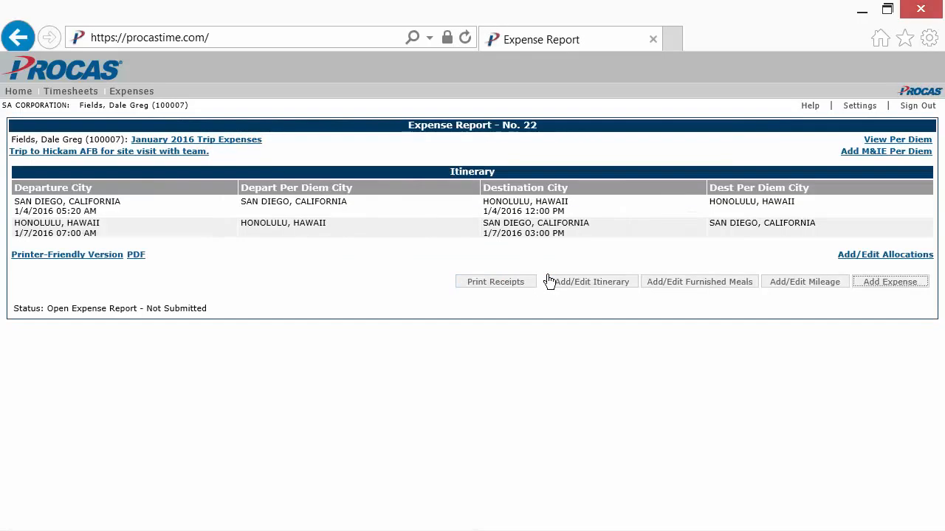